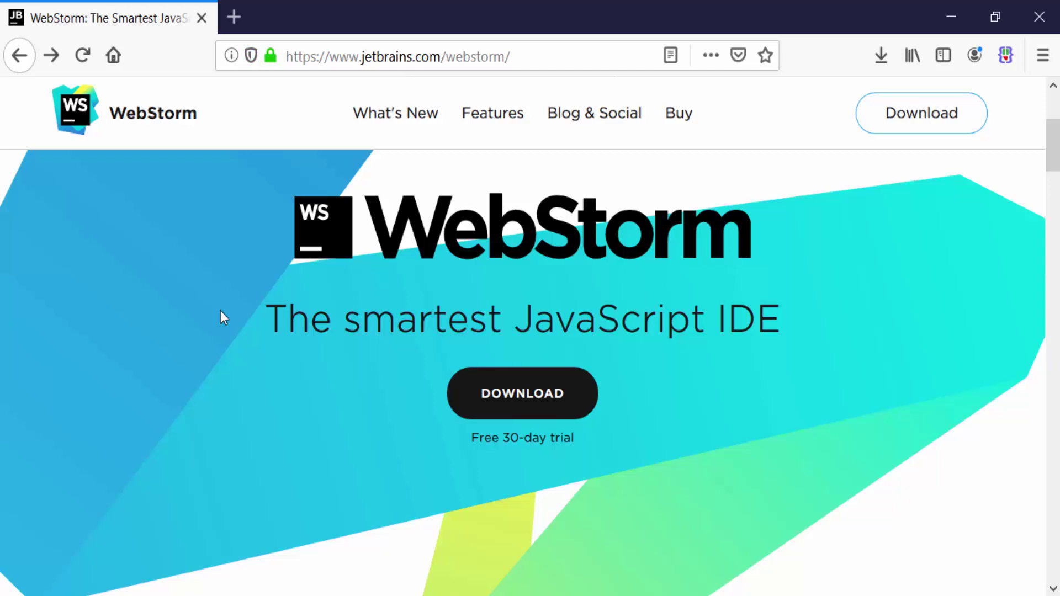
Step: Launch the WebStorm installer from the desktop and accept the destination folder C:\Program Files\JetBrains\WebStorm 2019.2
left_click(952, 12)
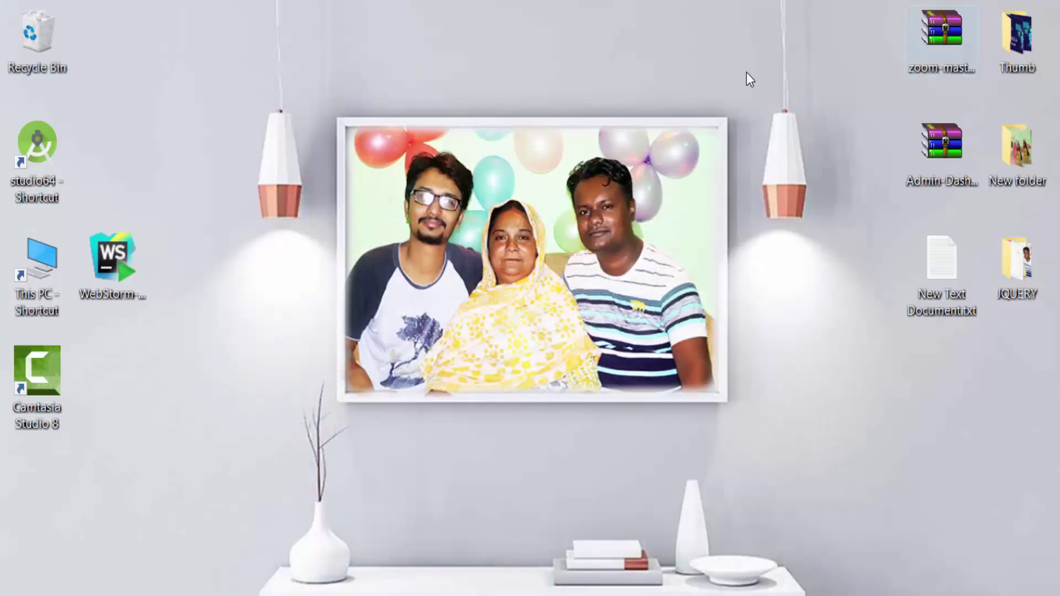
left_click(130, 248)
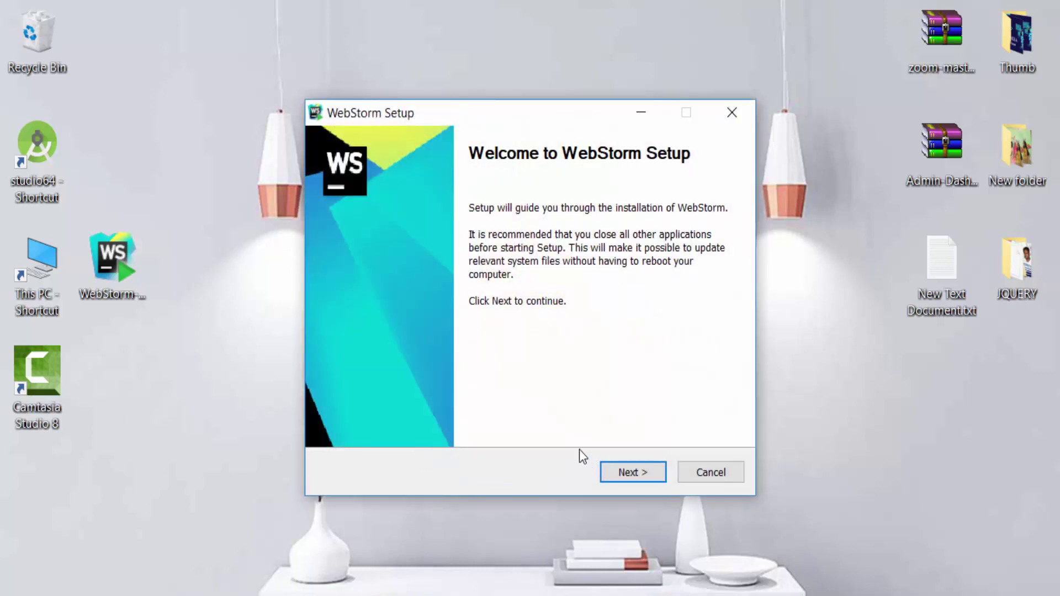
left_click_drag(548, 123, 503, 121)
left_click(595, 476)
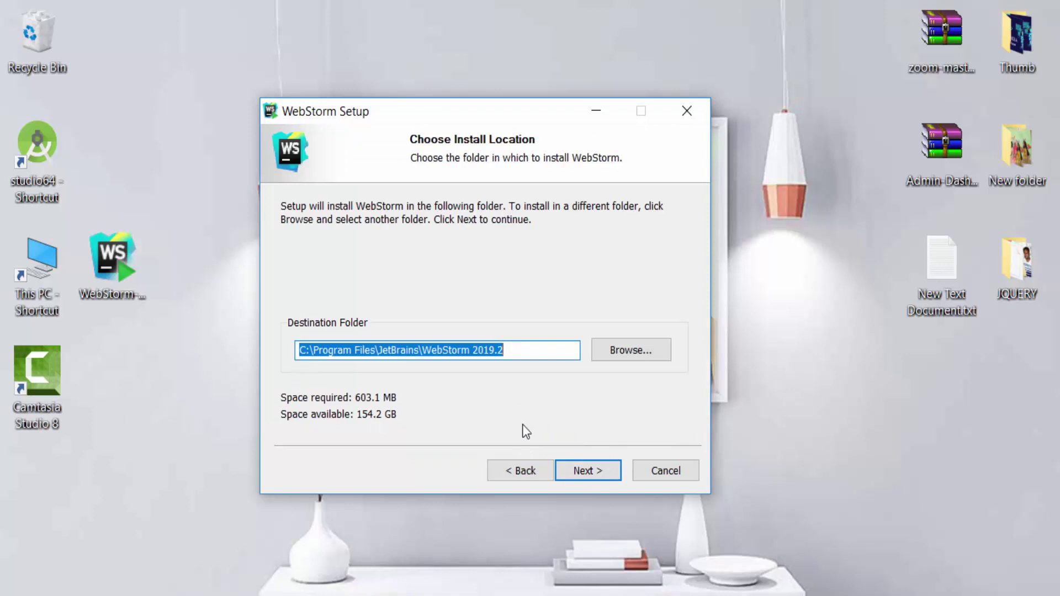
left_click(584, 472)
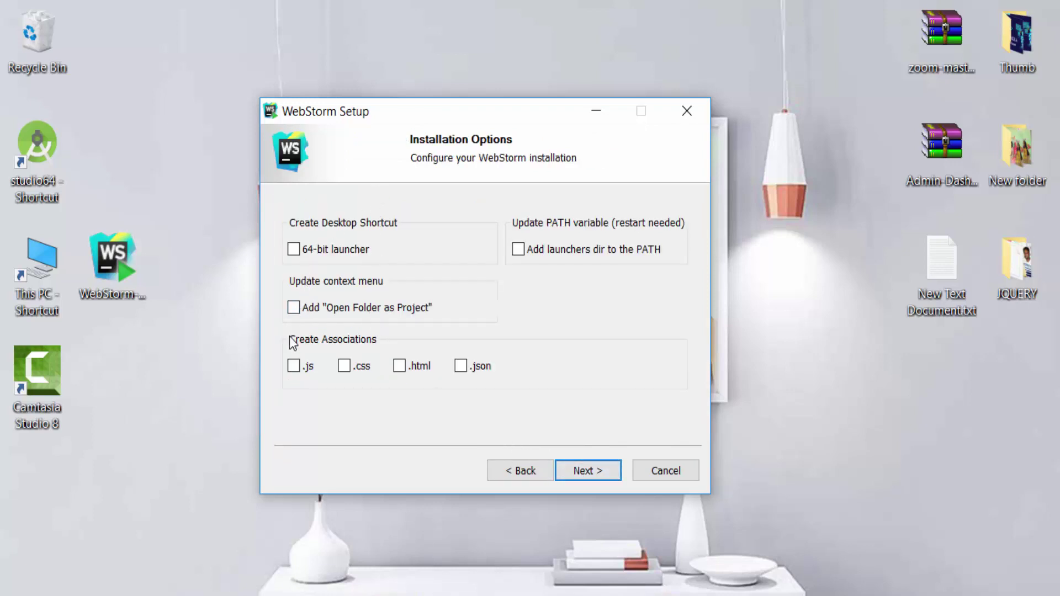
Step: Associate .js, .css and .html files with WebStorm in the installation options and run the installation
left_click(296, 369)
left_click(341, 372)
left_click(400, 368)
left_click(584, 470)
left_click(593, 466)
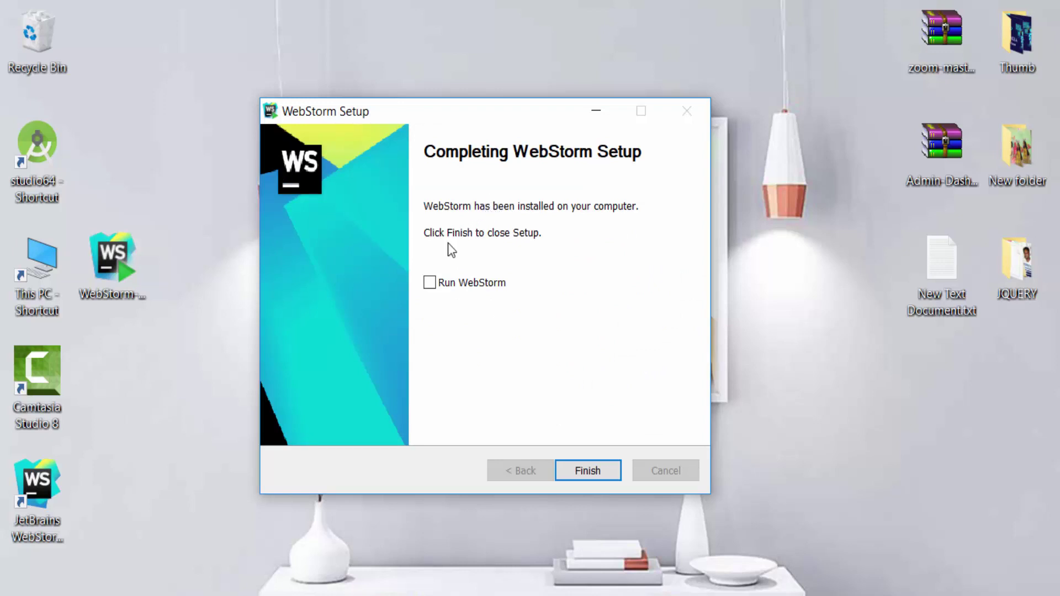
Step: Finish the setup with Run WebStorm enabled and start it without importing any settings
left_click(430, 282)
left_click(575, 470)
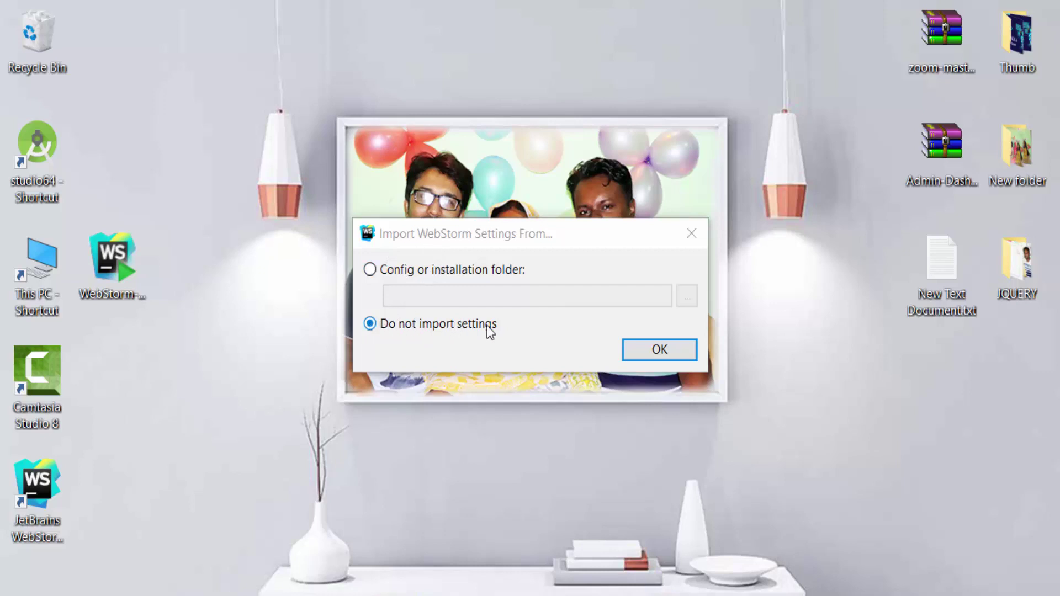
left_click(668, 348)
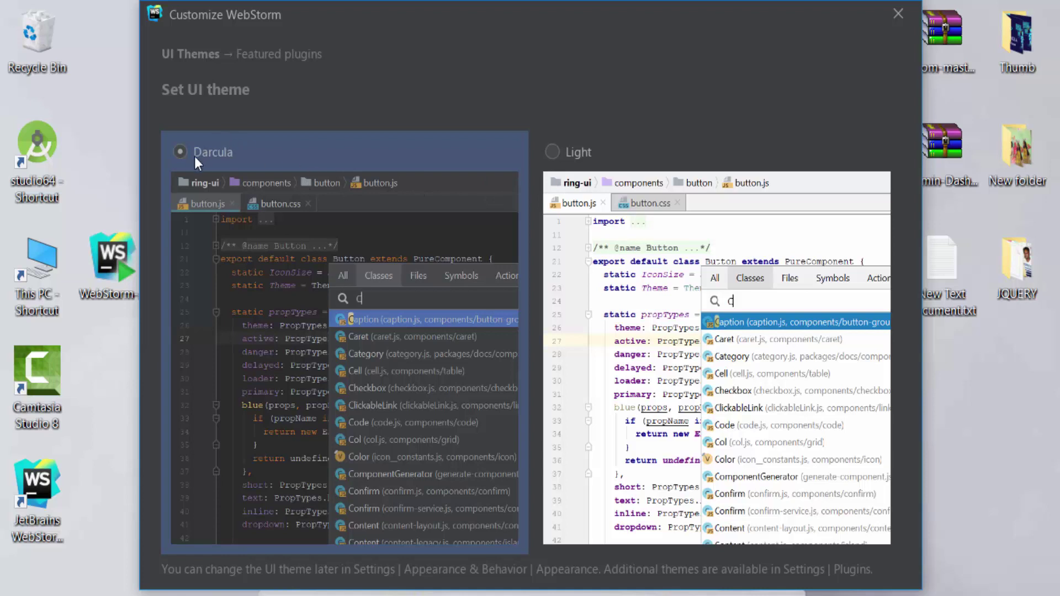
Step: Choose the Light UI theme and complete the initial customization without installing any featured plugins
left_click(551, 153)
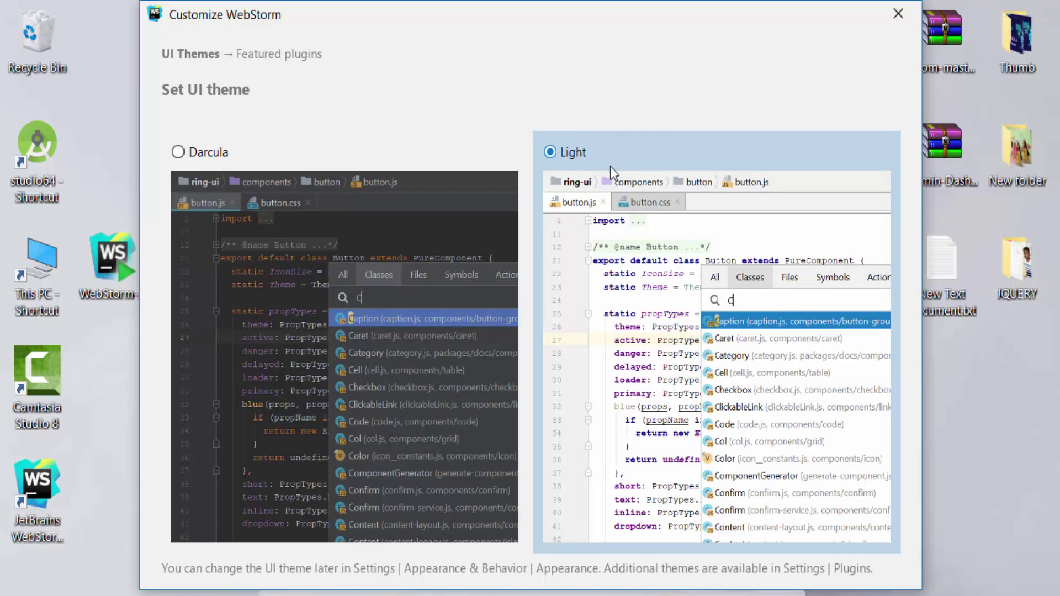
left_click_drag(552, 5, 561, 73)
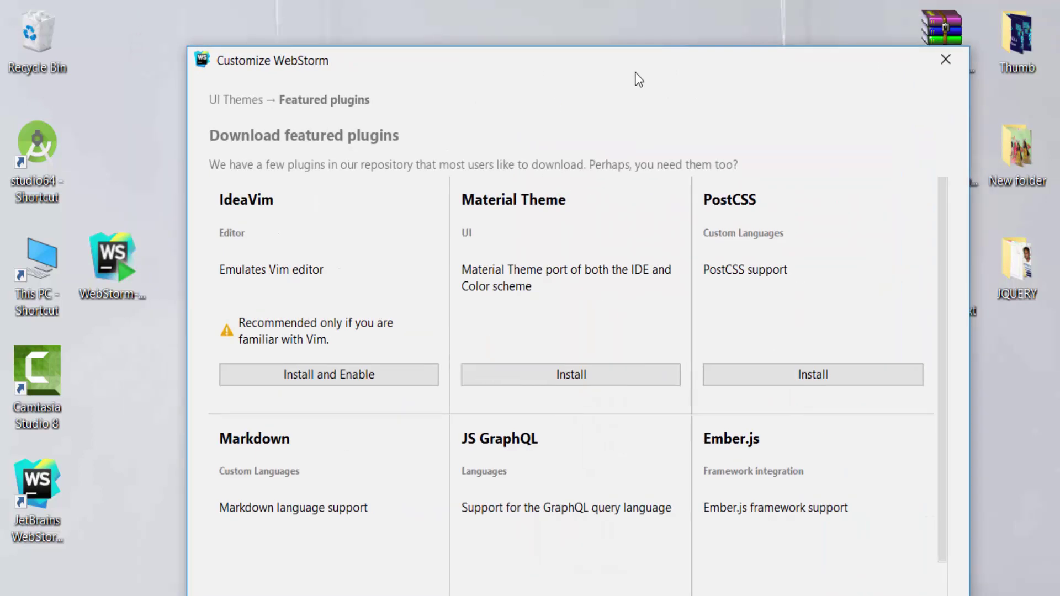
left_click_drag(634, 78, 605, 33)
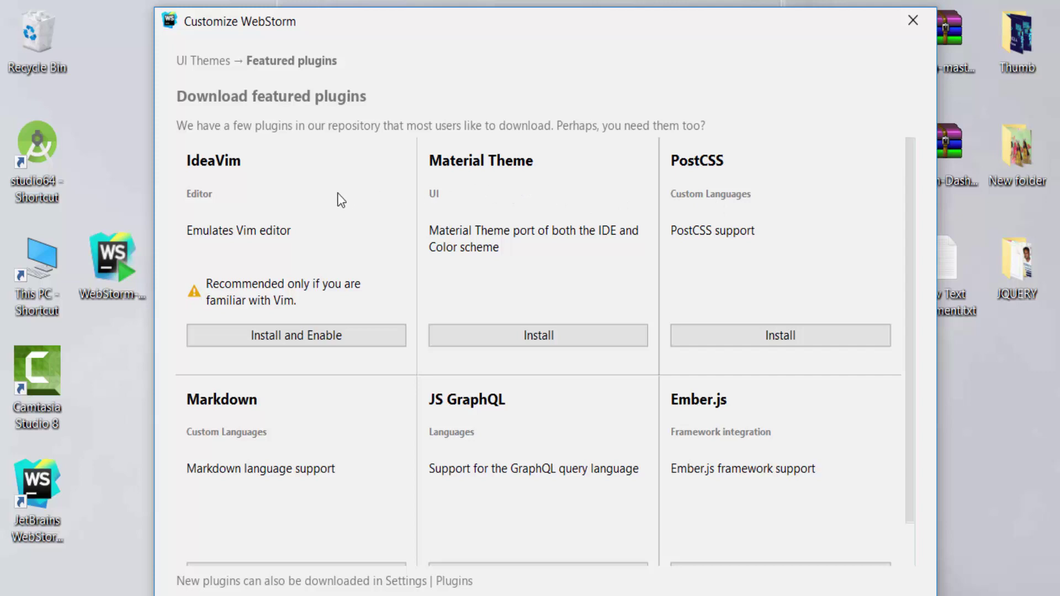
scroll(339, 199, "down", 2)
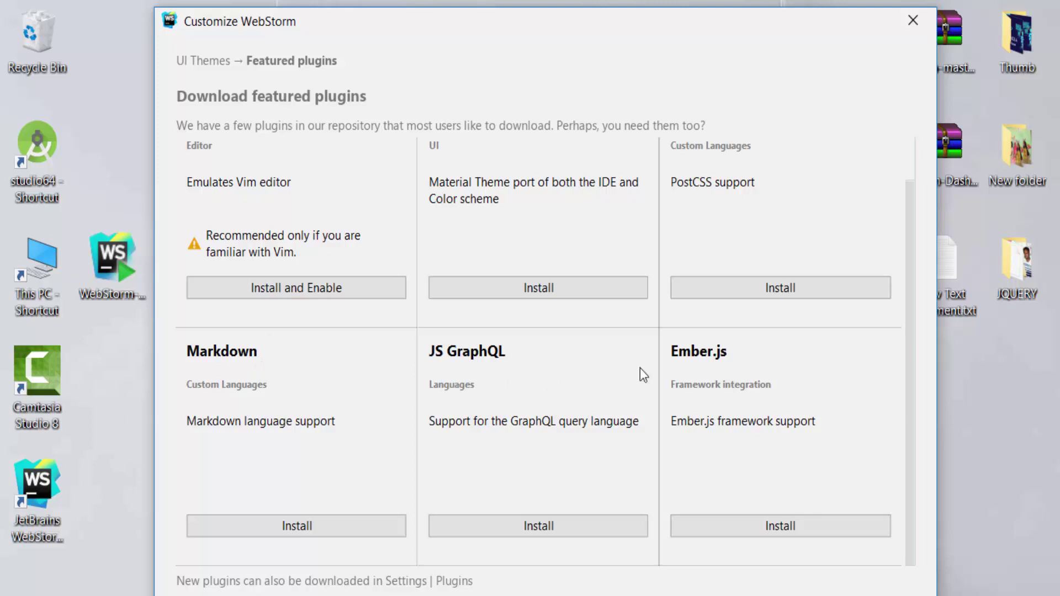
scroll(754, 379, "up", 2)
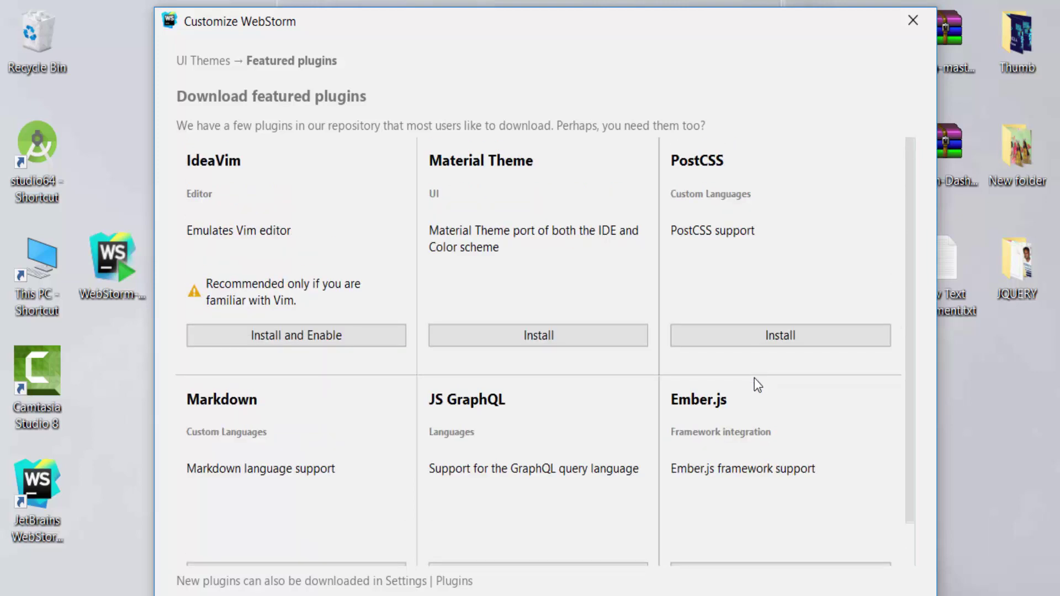
scroll(758, 385, "down", 2)
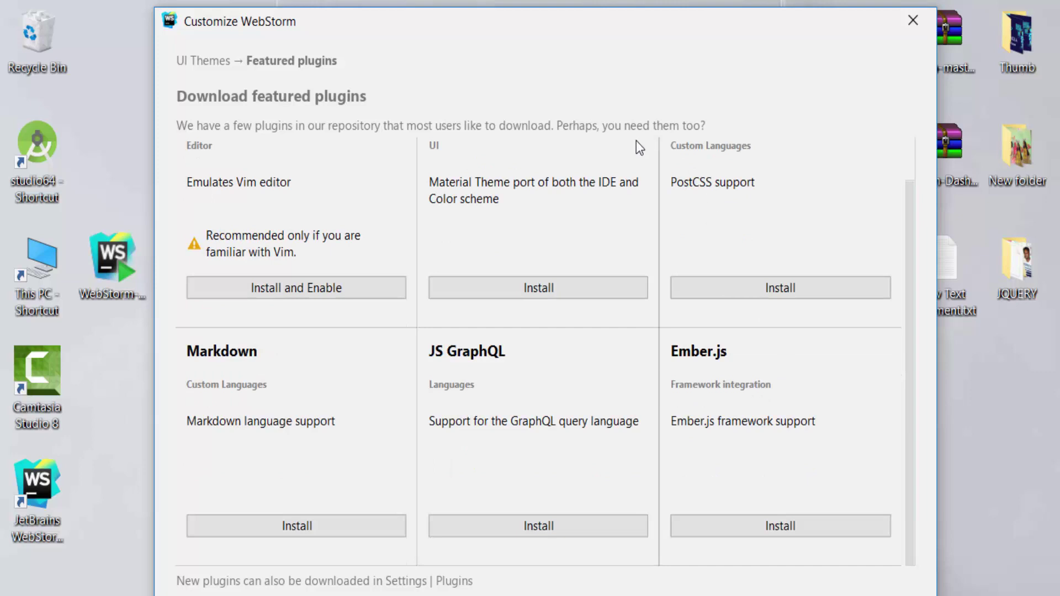
scroll(608, 340, "up", 2)
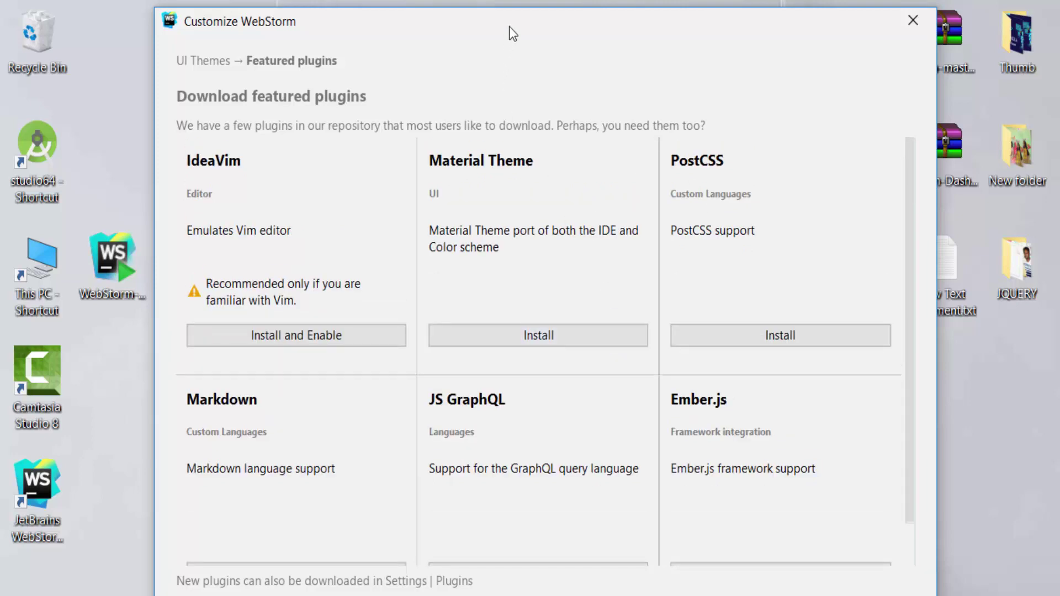
left_click_drag(509, 27, 524, 9)
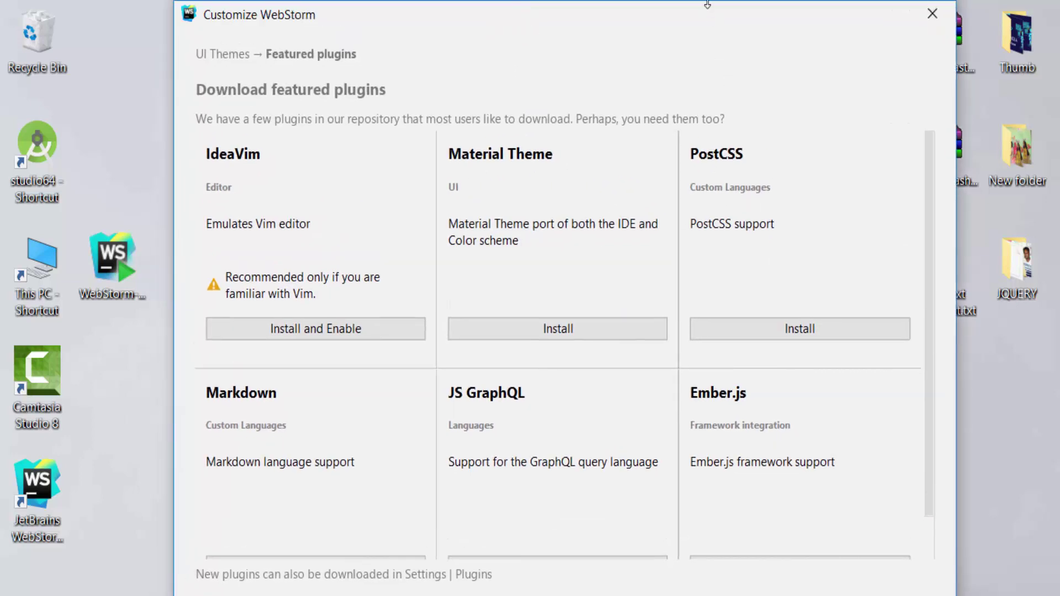
scroll(855, 255, "down", 2)
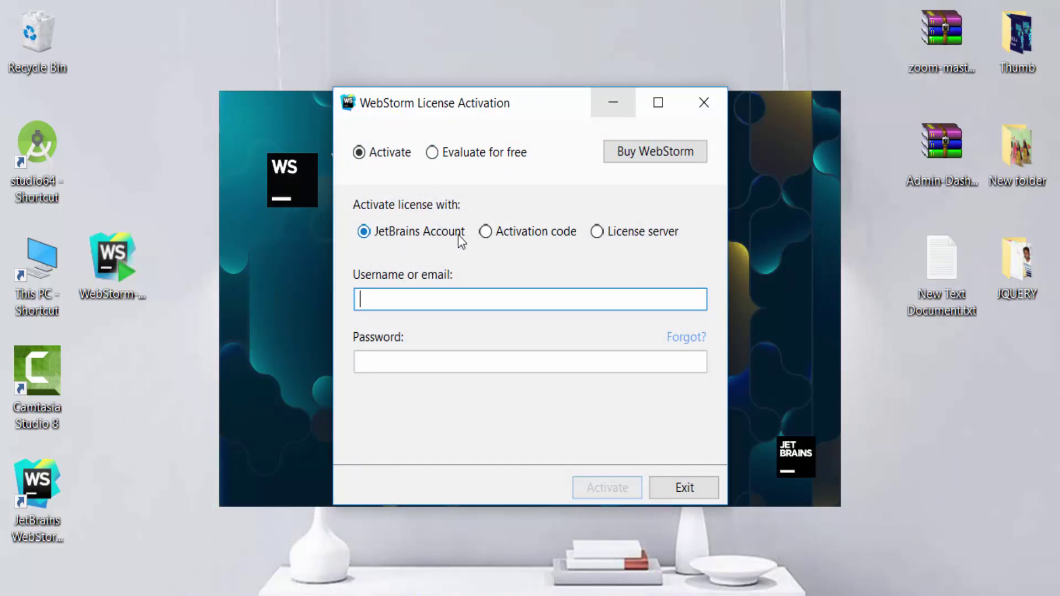
Step: Start WebStorm with the free evaluation license instead of activating it with an account
left_click(438, 154)
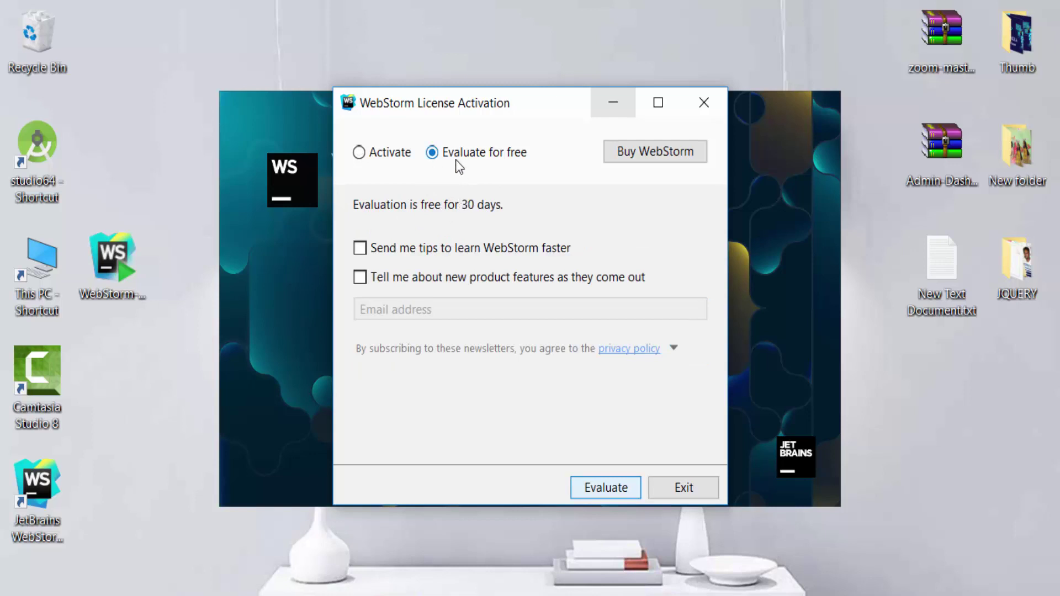
left_click(621, 488)
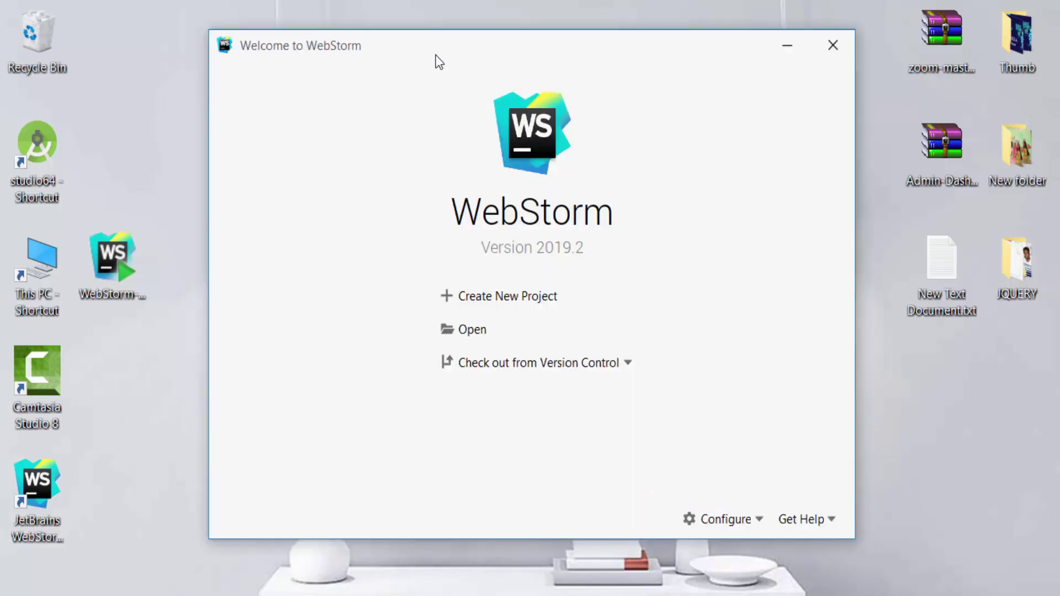
left_click_drag(435, 59, 473, 60)
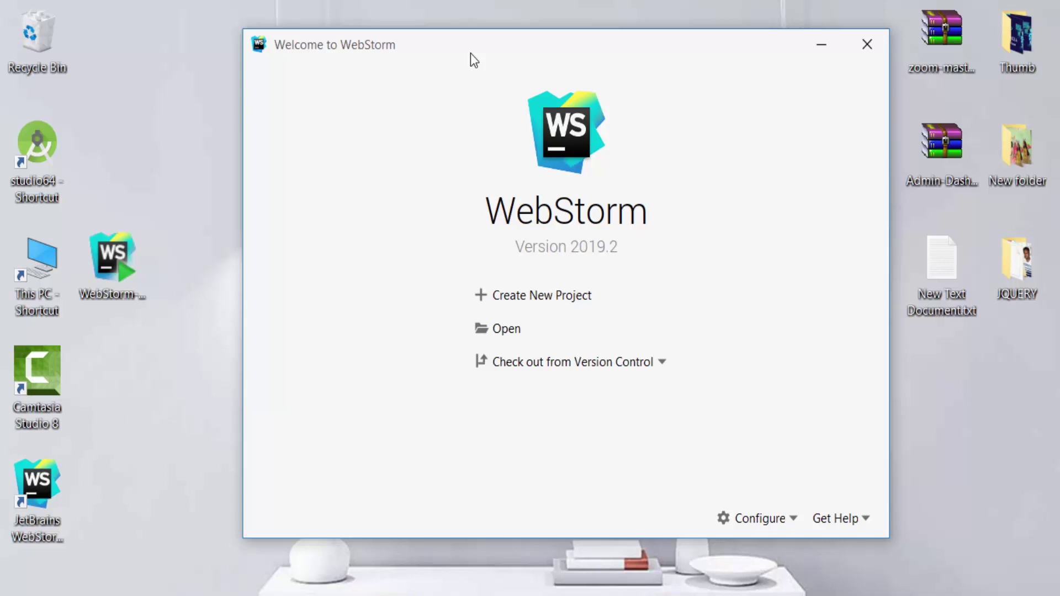
Step: Start a new project and look through the available project templates, from HTML5 Boilerplate and React App down to Vue.js and Dart
left_click(552, 296)
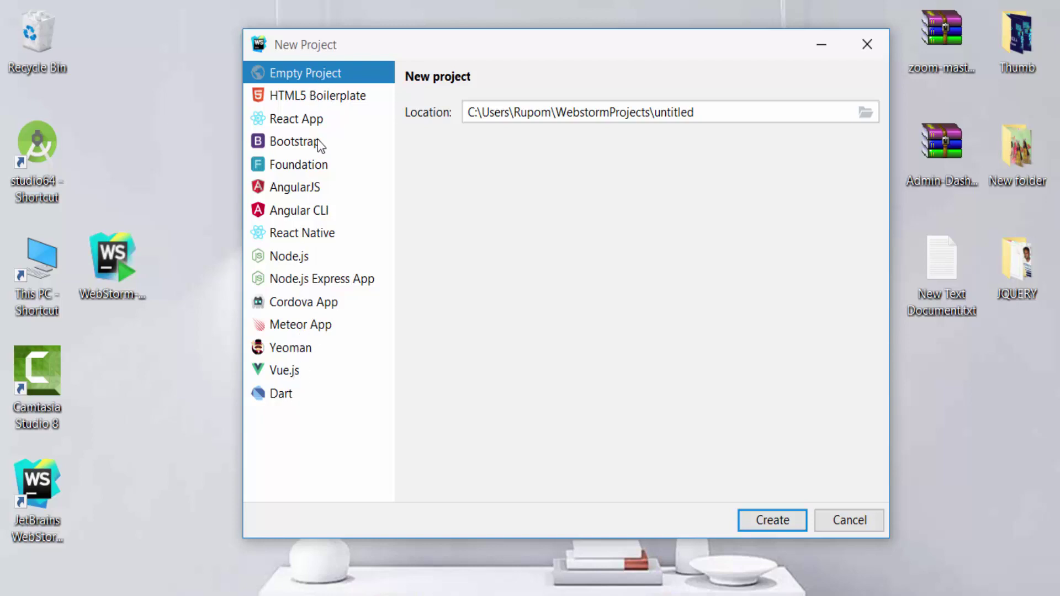
left_click(321, 95)
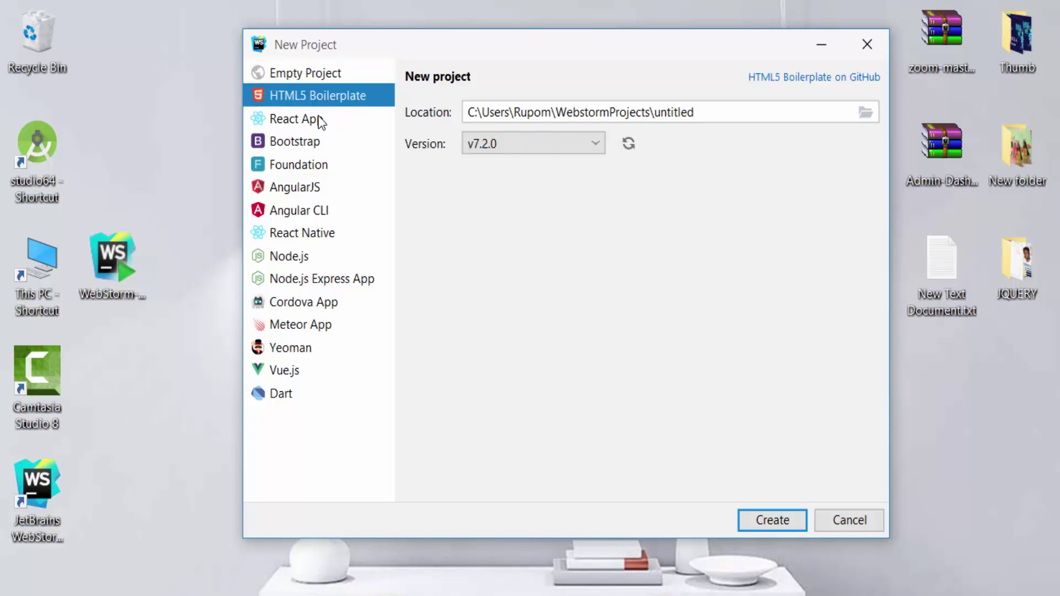
left_click(324, 120)
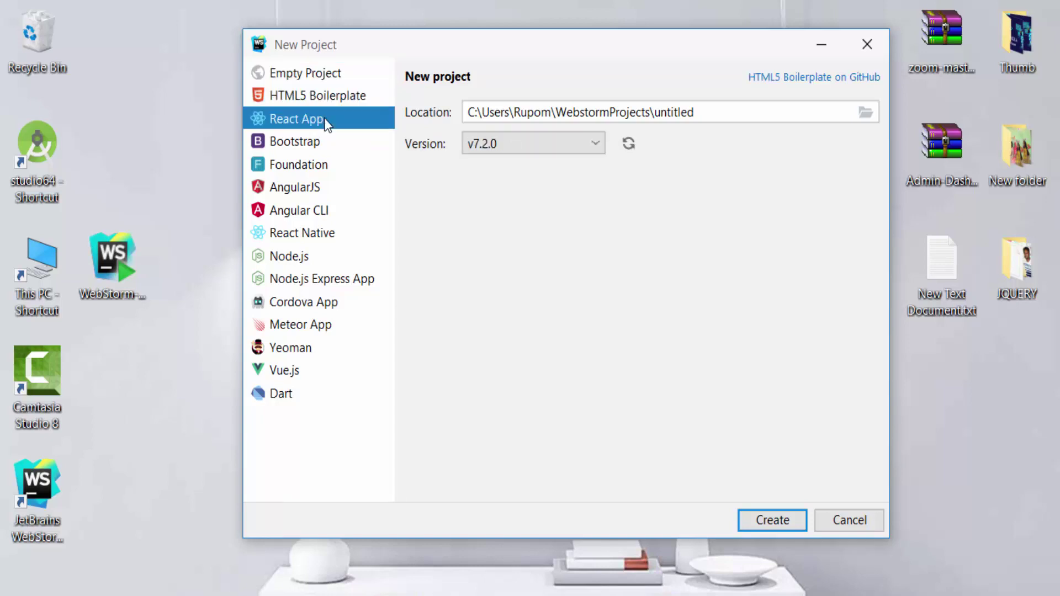
left_click(322, 189)
left_click(322, 235)
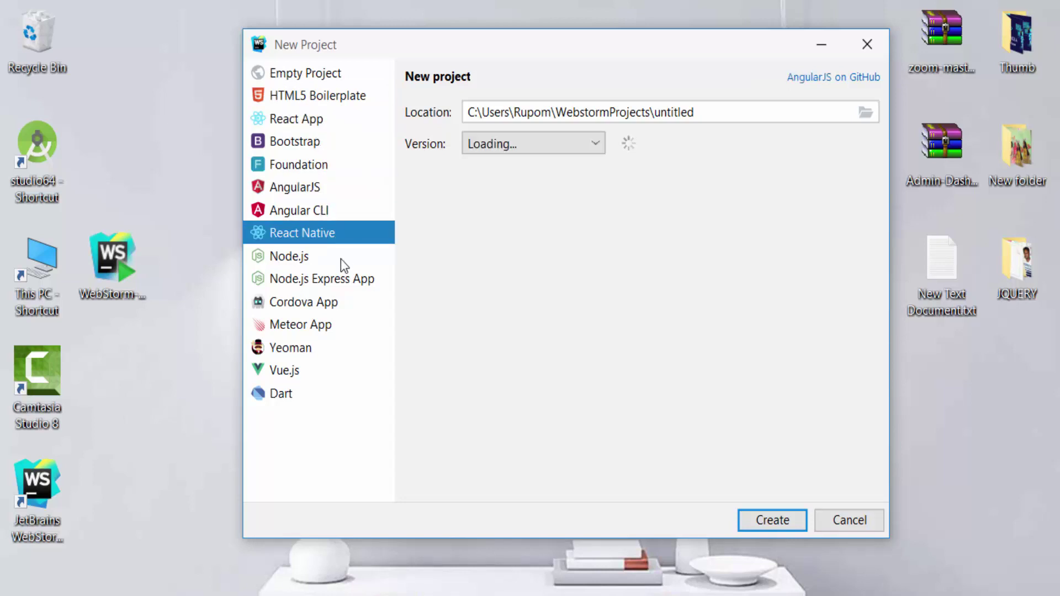
left_click(326, 302)
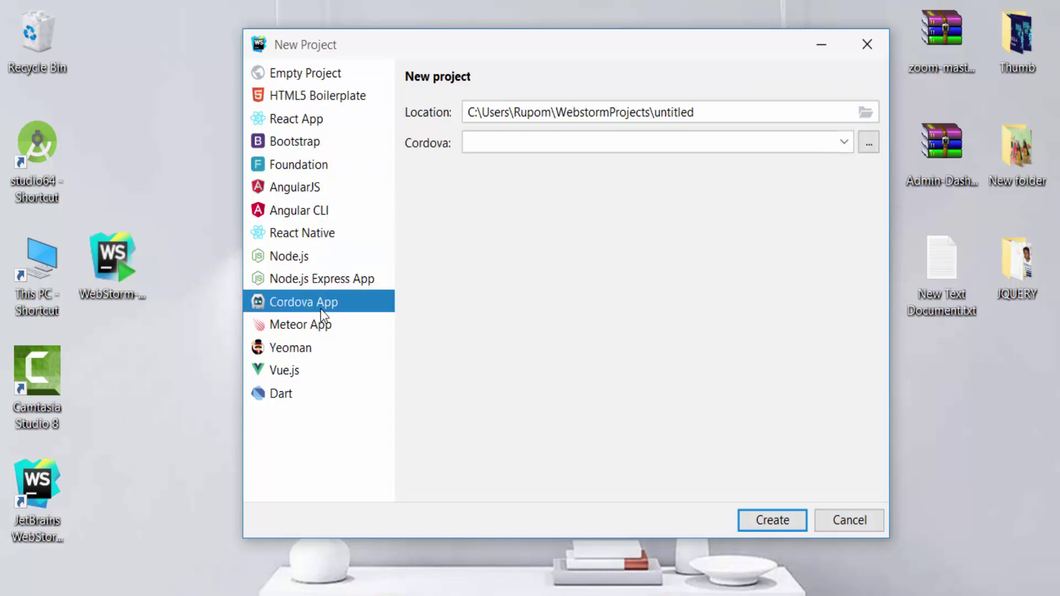
left_click(304, 331)
left_click(295, 369)
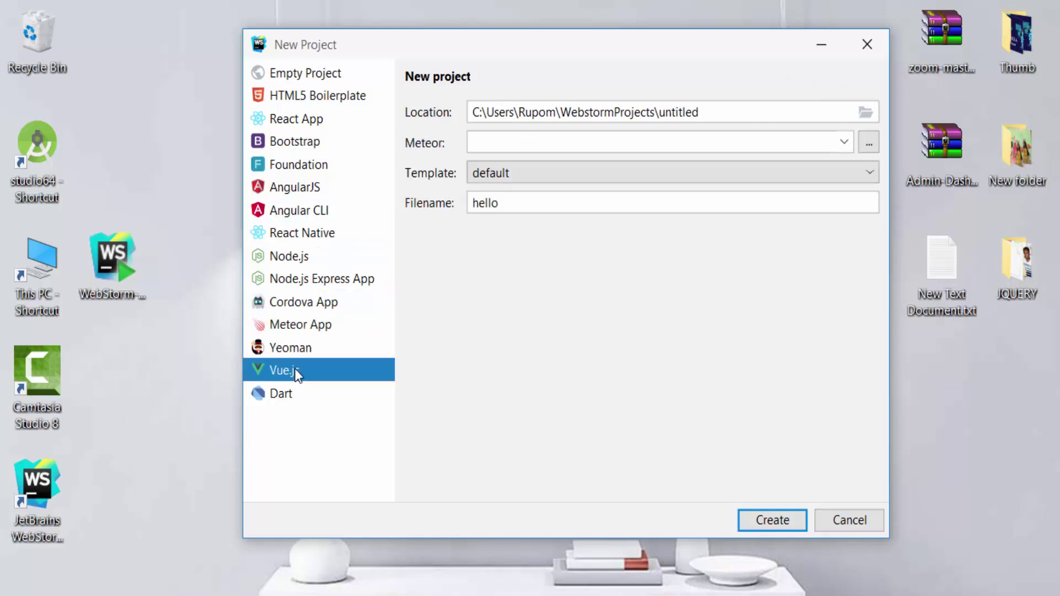
left_click(292, 392)
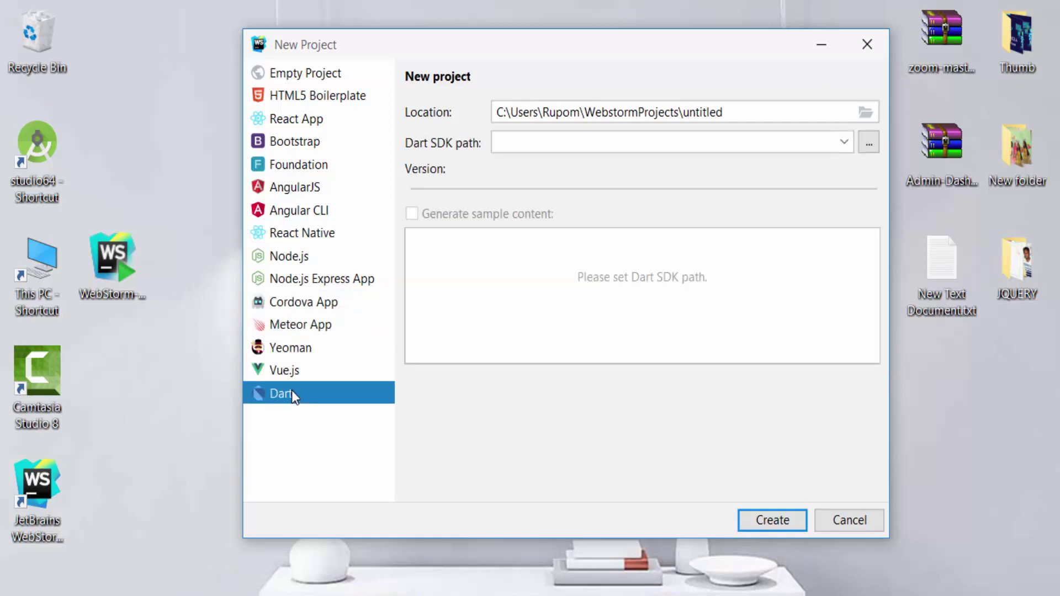
Step: Create a React App project named untitled in the default location, using npx create-react-app without TypeScript
left_click(297, 124)
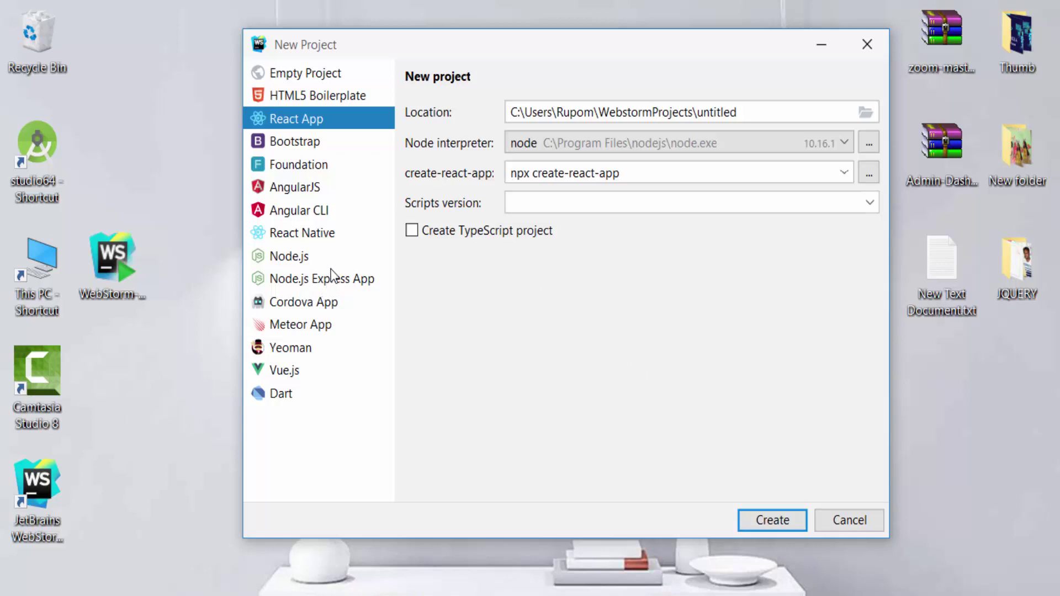
left_click(327, 234)
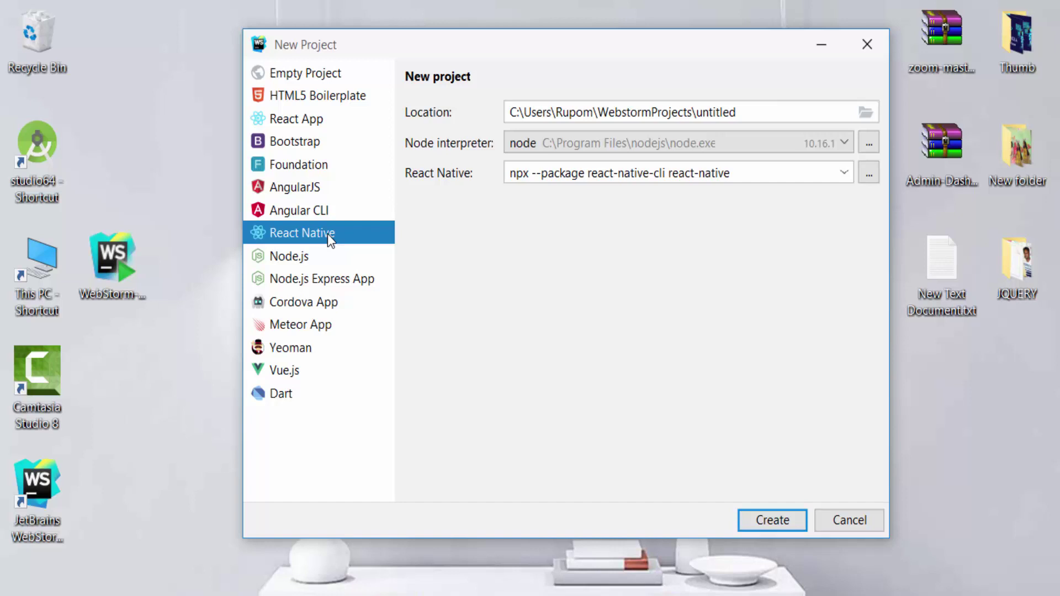
left_click(322, 123)
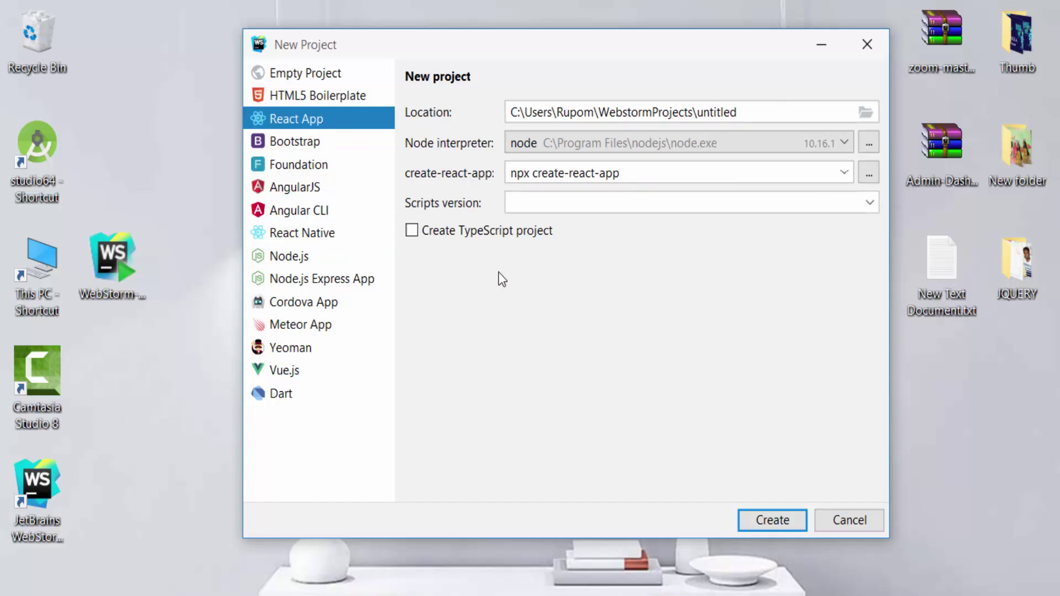
left_click(767, 520)
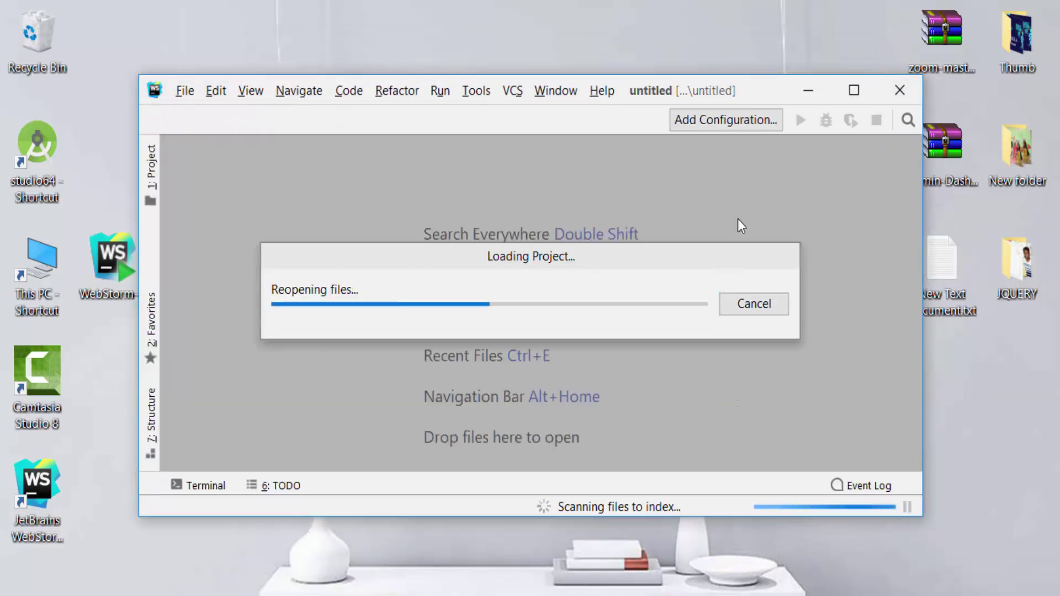
Step: Maximize the project window with a taller Run output area and dismiss the Windows Defender notification
left_click(855, 91)
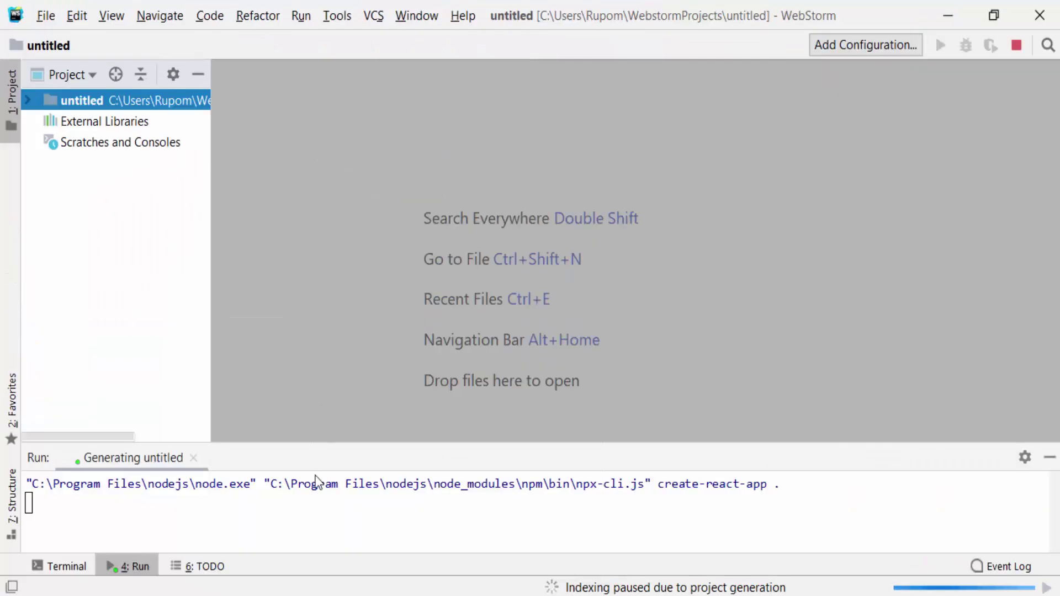
left_click_drag(315, 448, 349, 373)
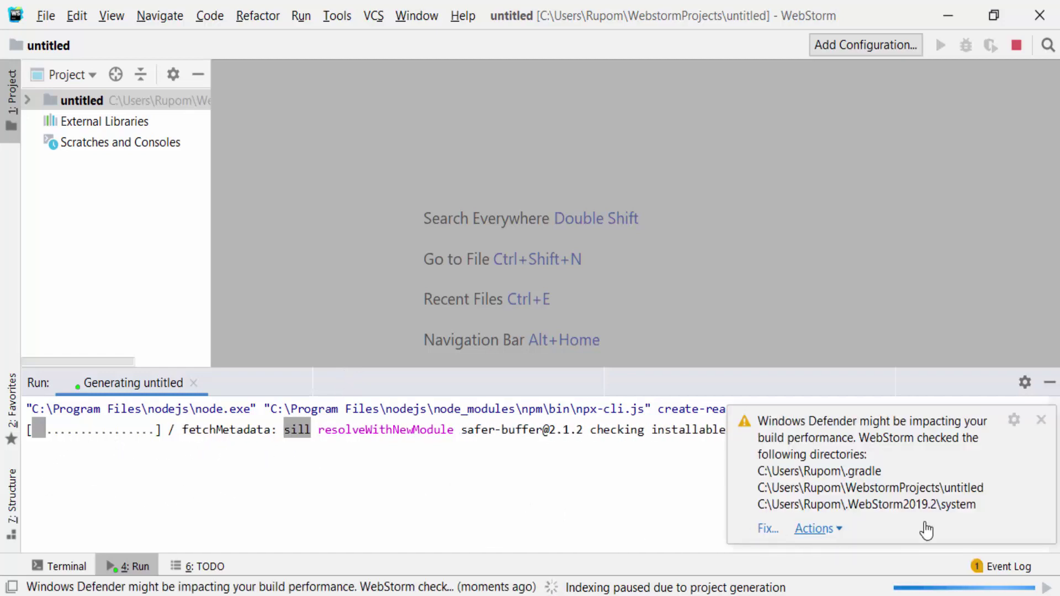
left_click(1043, 420)
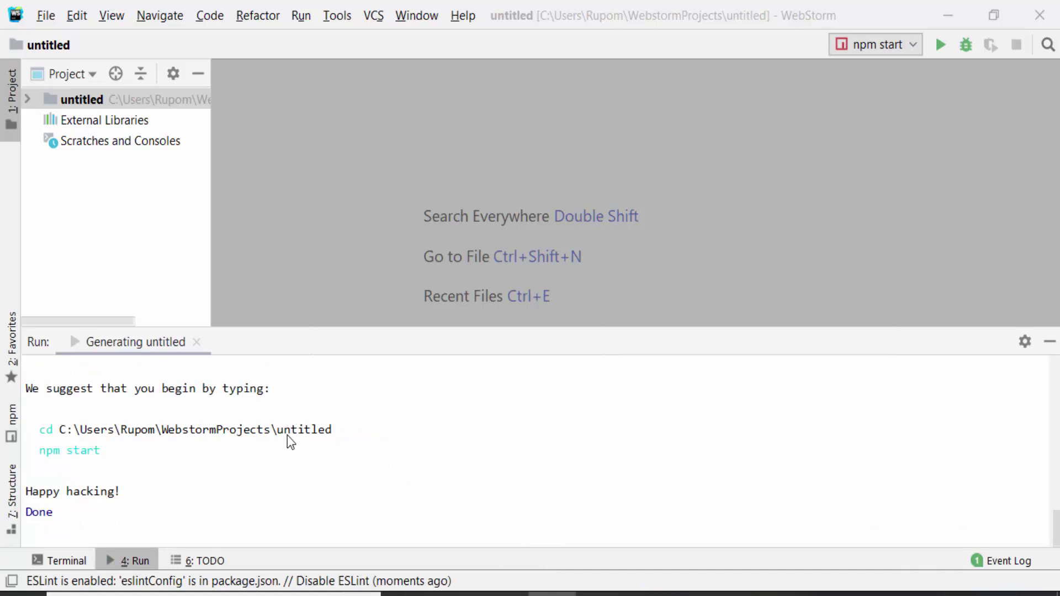
Step: Expand the untitled project folder and set the editor font size to 16 in the settings
left_click(27, 100)
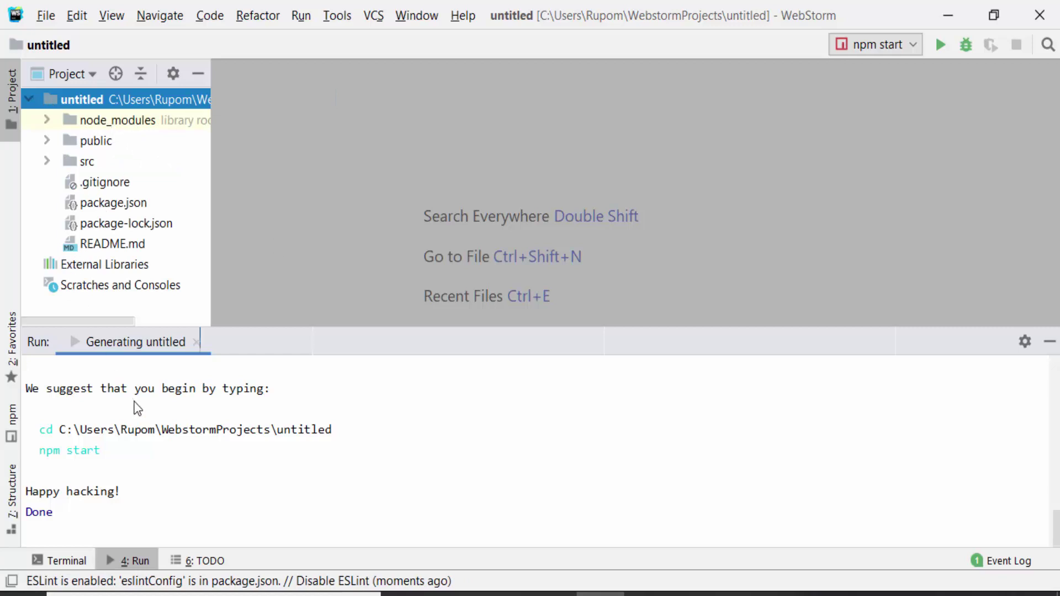
left_click(44, 16)
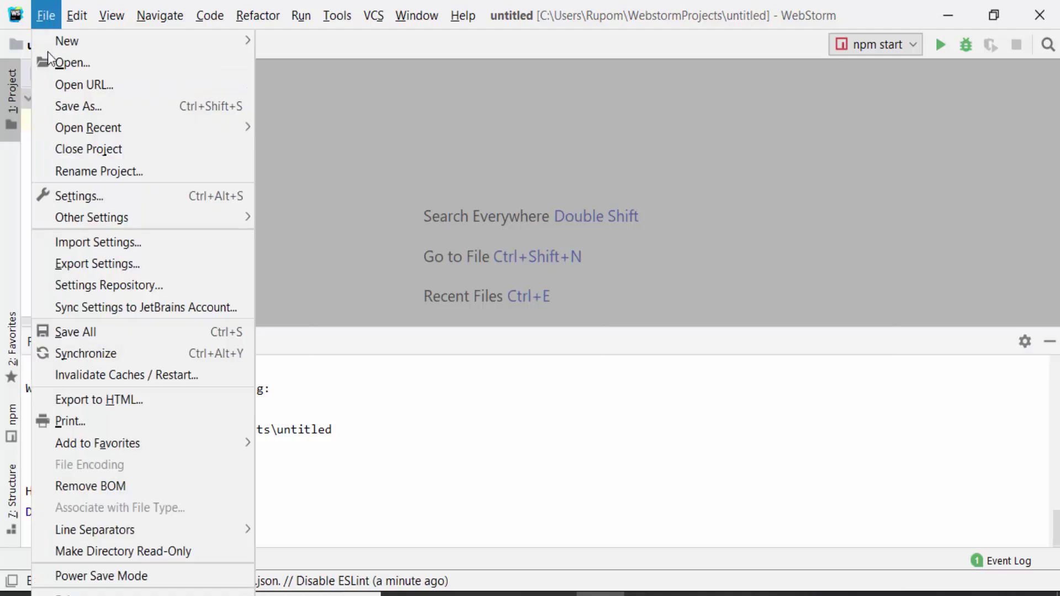
left_click(116, 196)
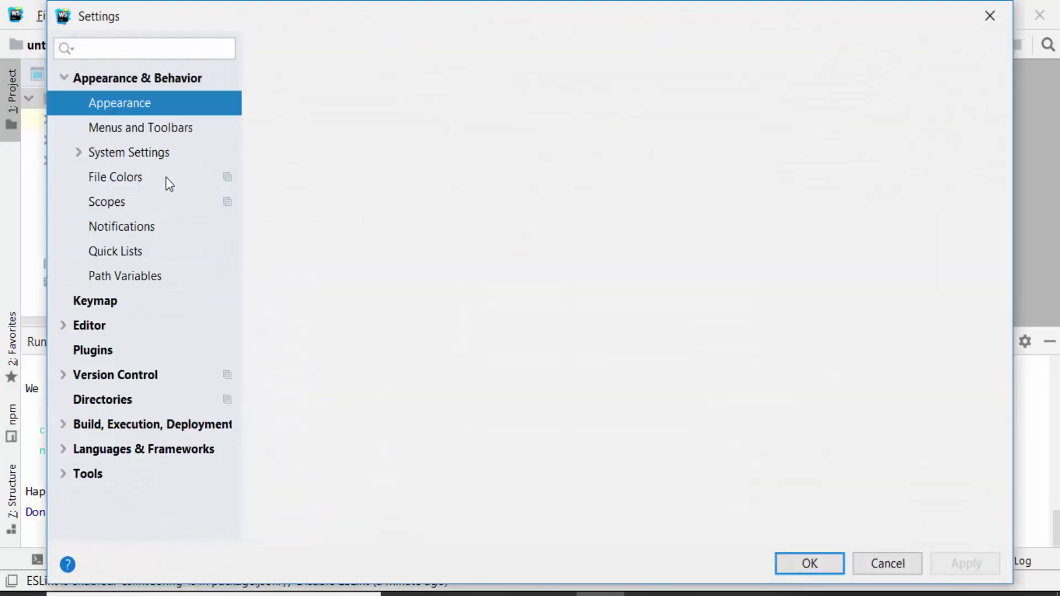
left_click(86, 327)
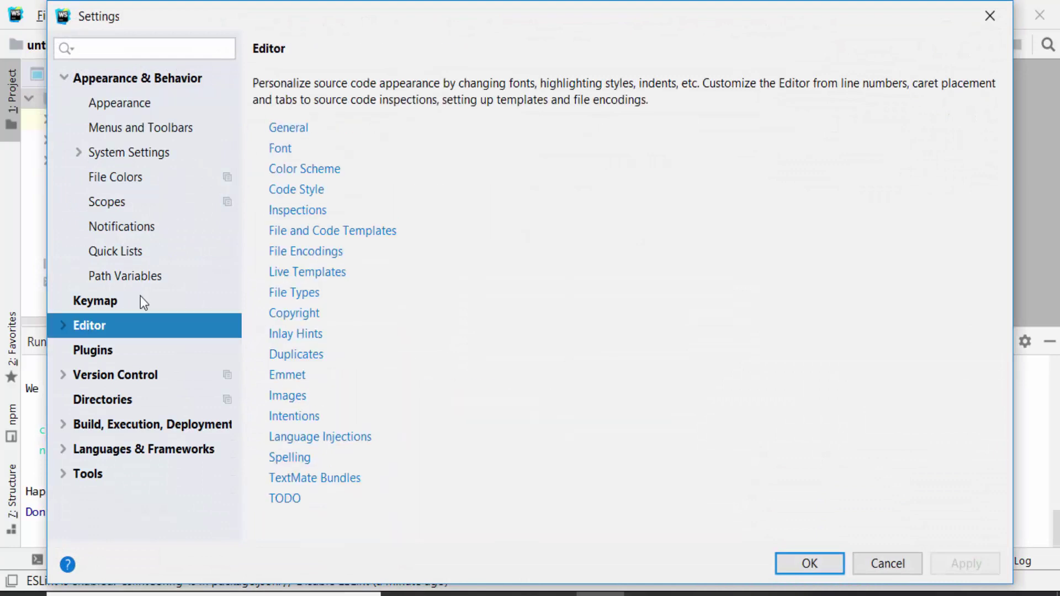
left_click(280, 159)
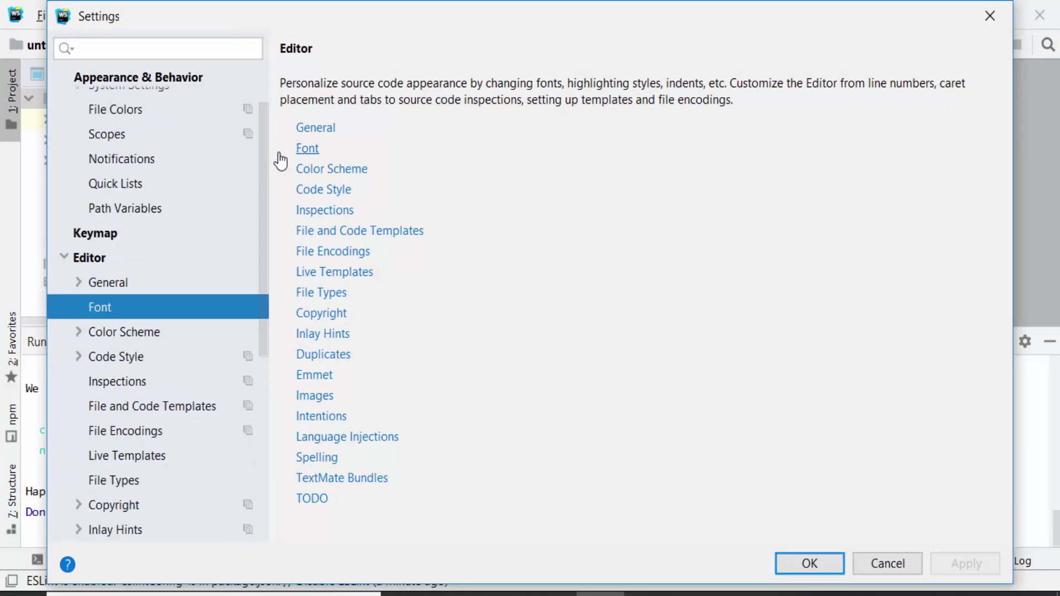
left_click_drag(390, 124, 362, 133)
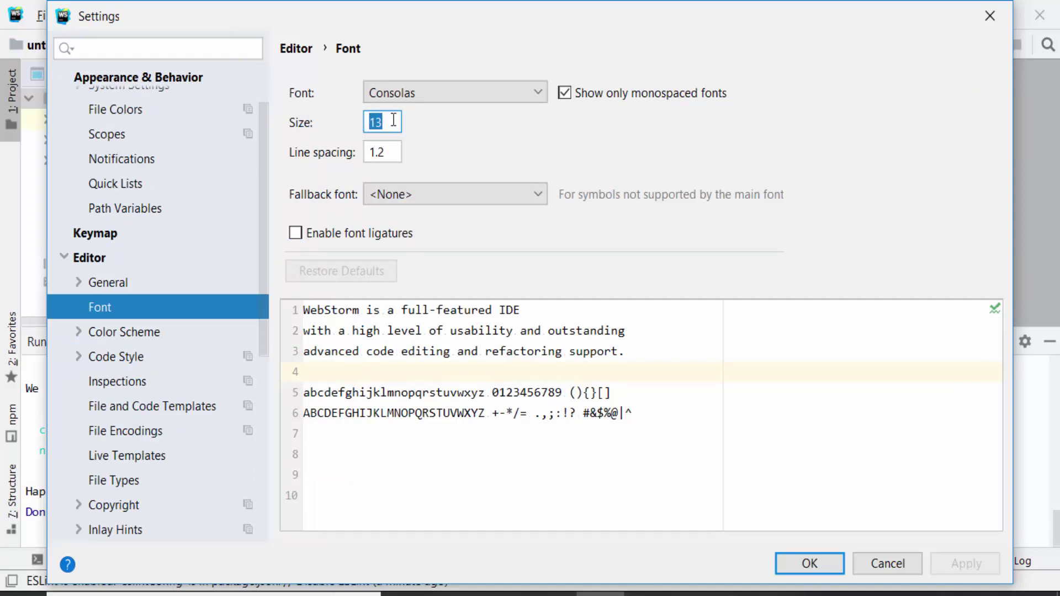
type("16")
left_click(958, 568)
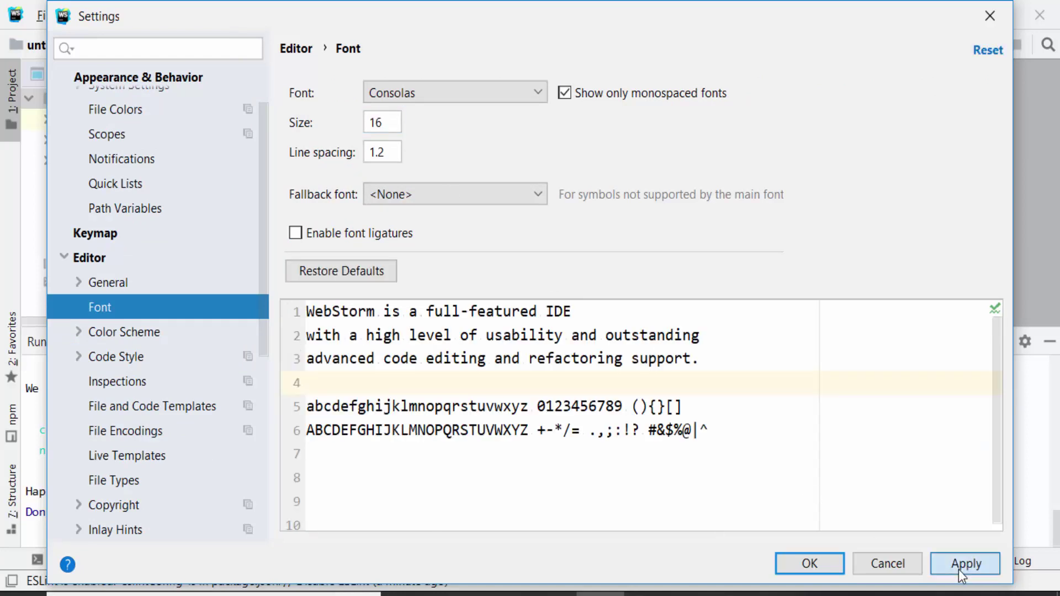
left_click(809, 563)
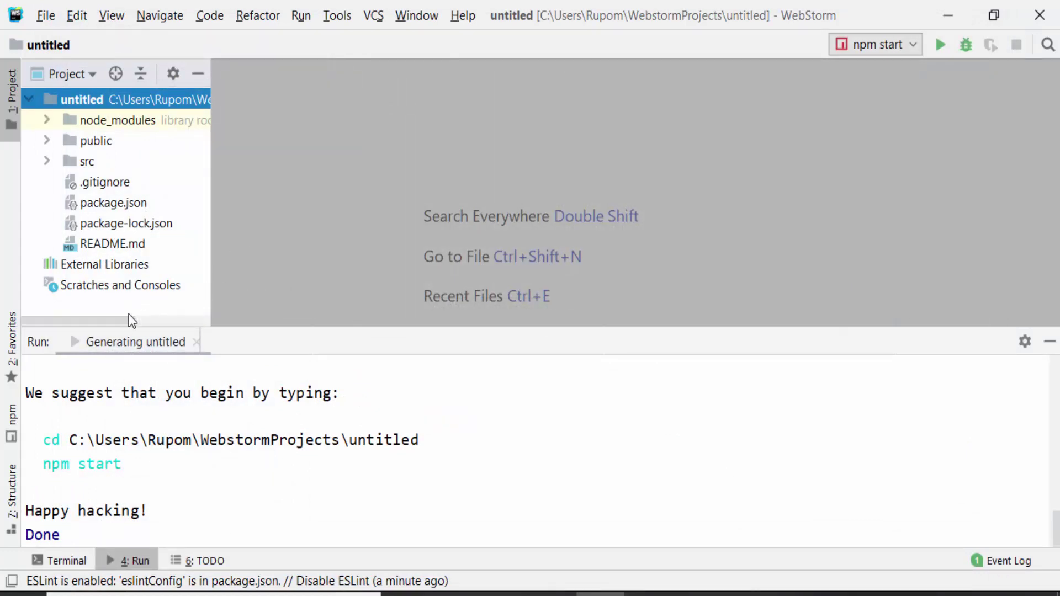
Step: Hide the Run output and open App.js from the src folder to look through its code
left_click(1049, 342)
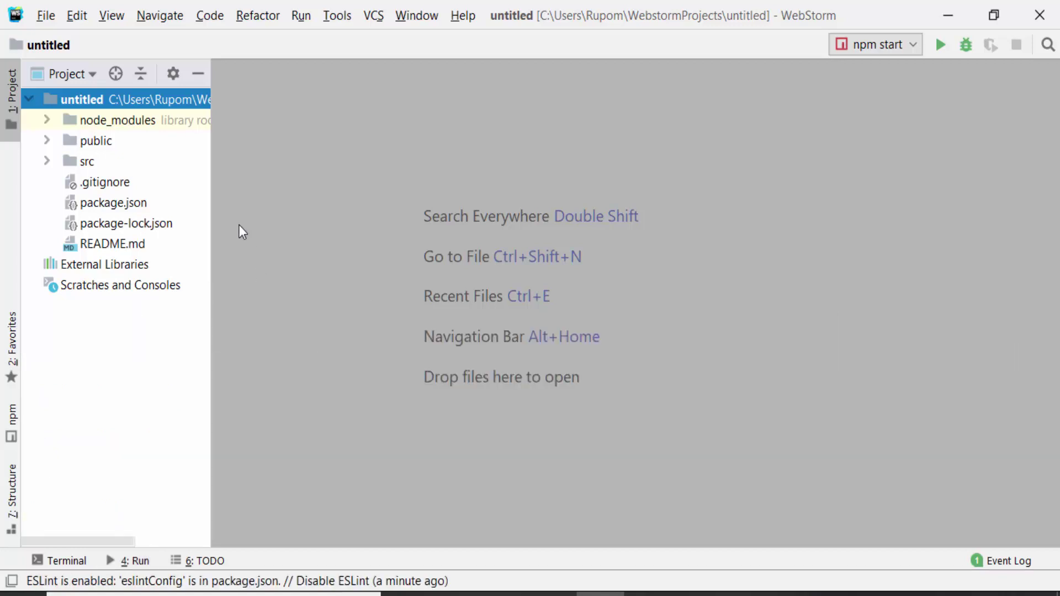
left_click(47, 161)
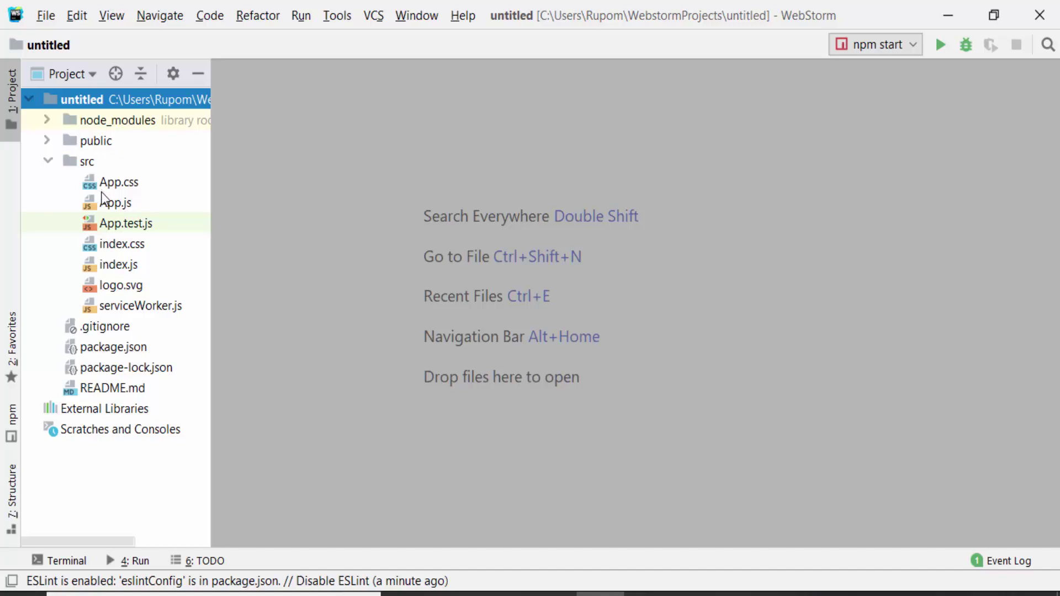
double_click(108, 207)
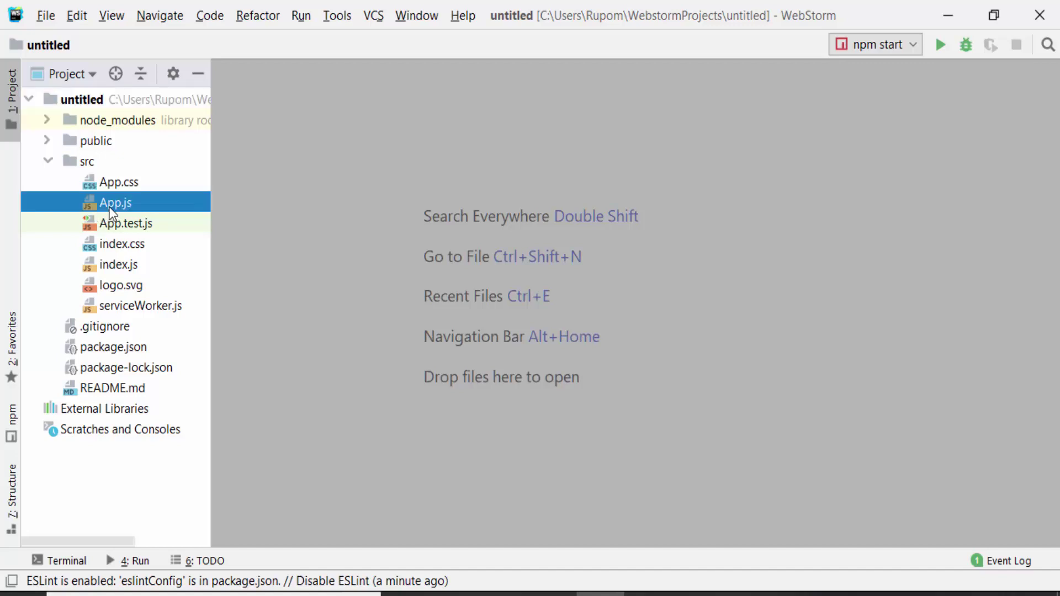
scroll(343, 264, "down", 3)
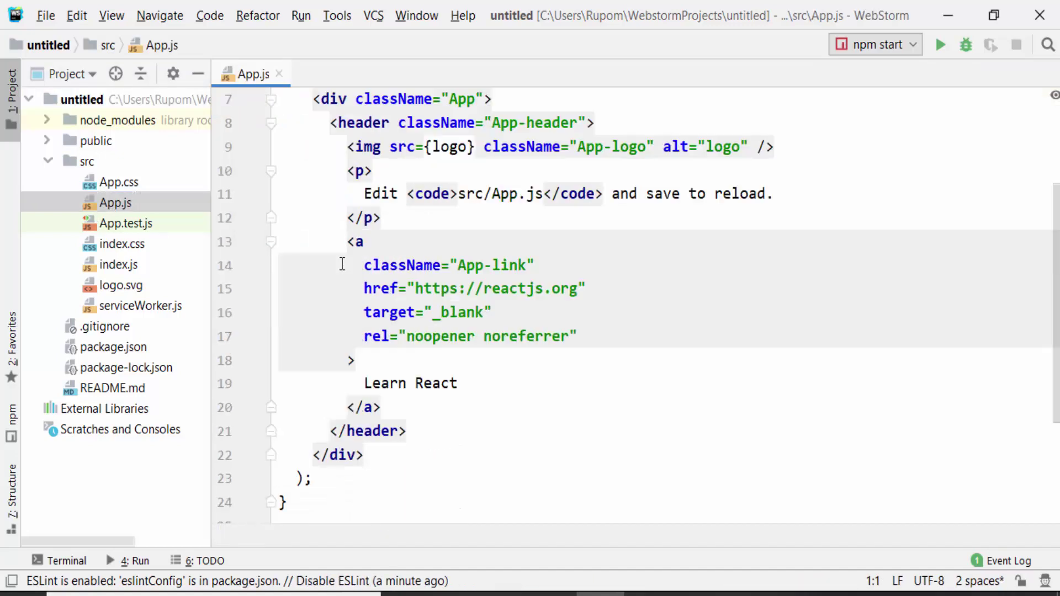
scroll(353, 242, "up", 3)
left_click(375, 171)
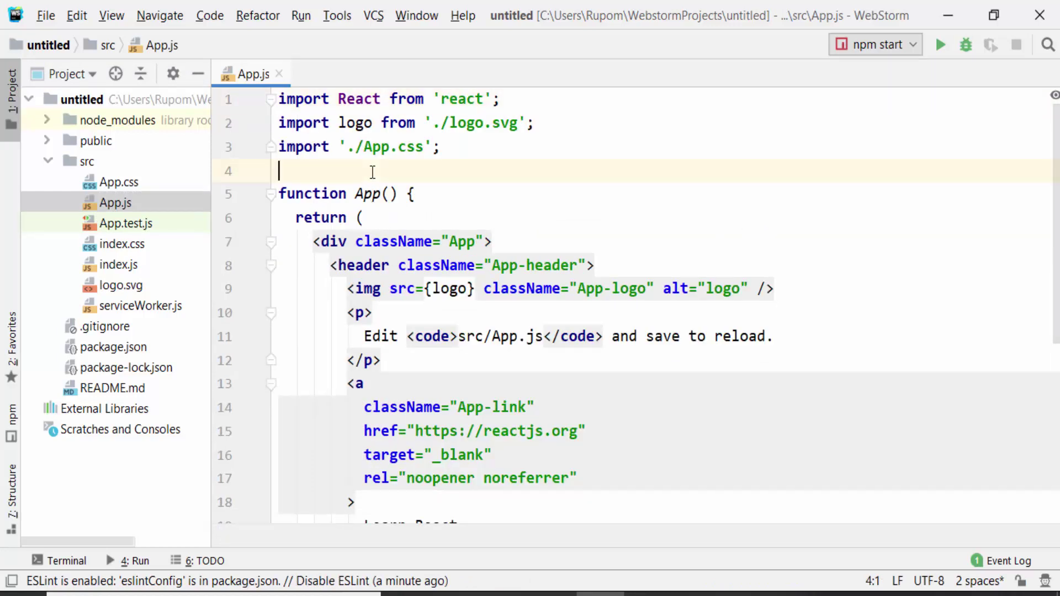
scroll(330, 273, "down", 5)
scroll(330, 274, "up", 4)
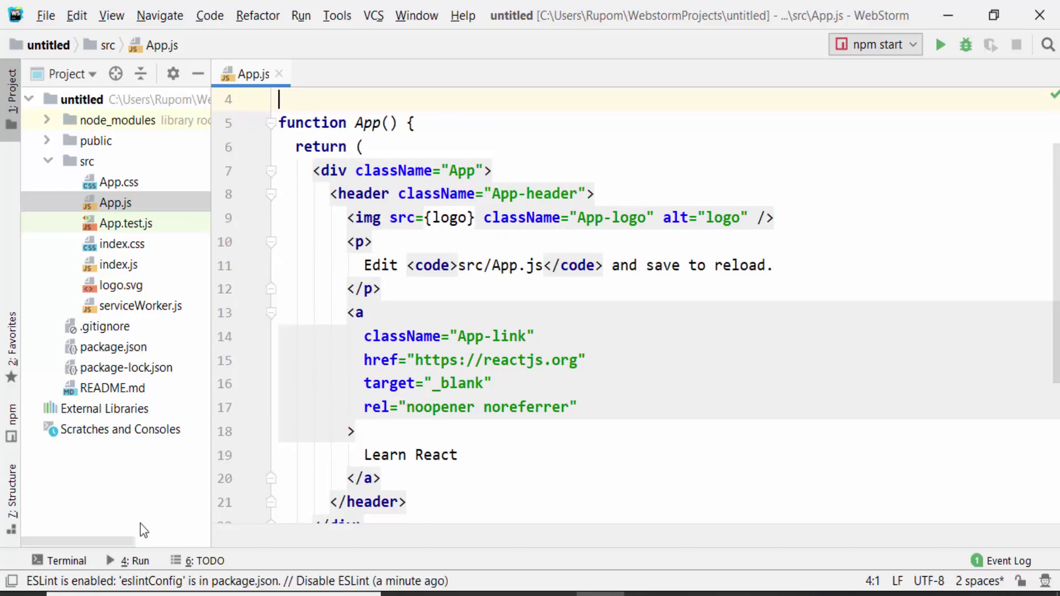
Step: Open a local terminal in the project folder and enter an npm command
left_click(72, 560)
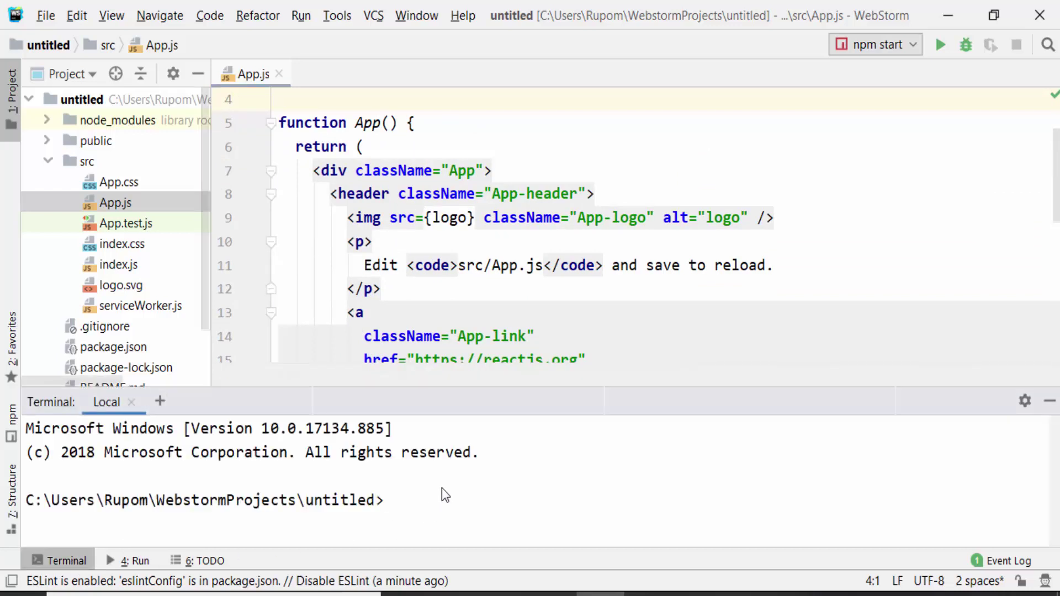
type("npm")
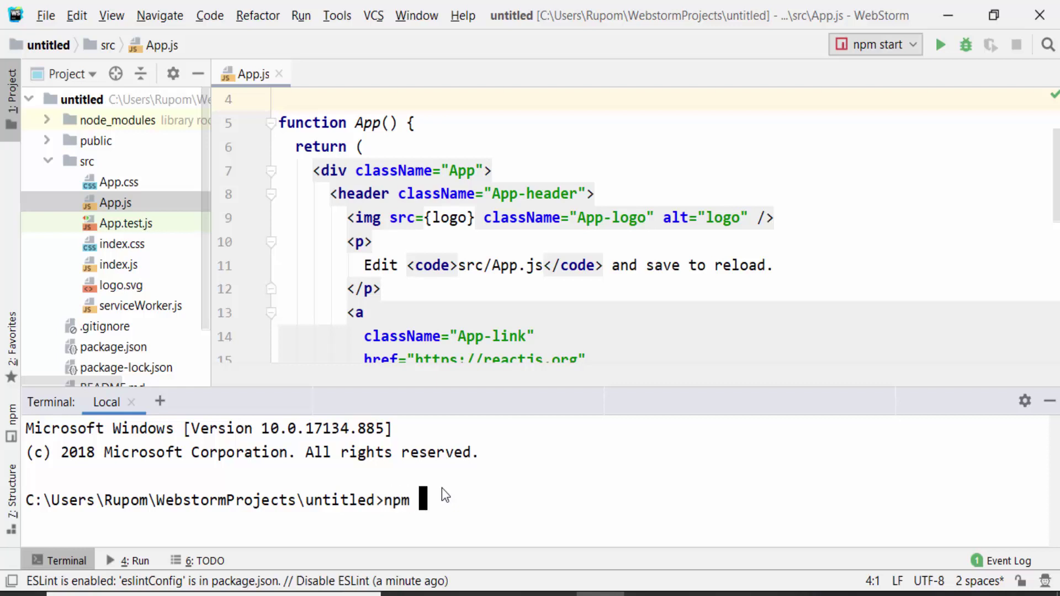